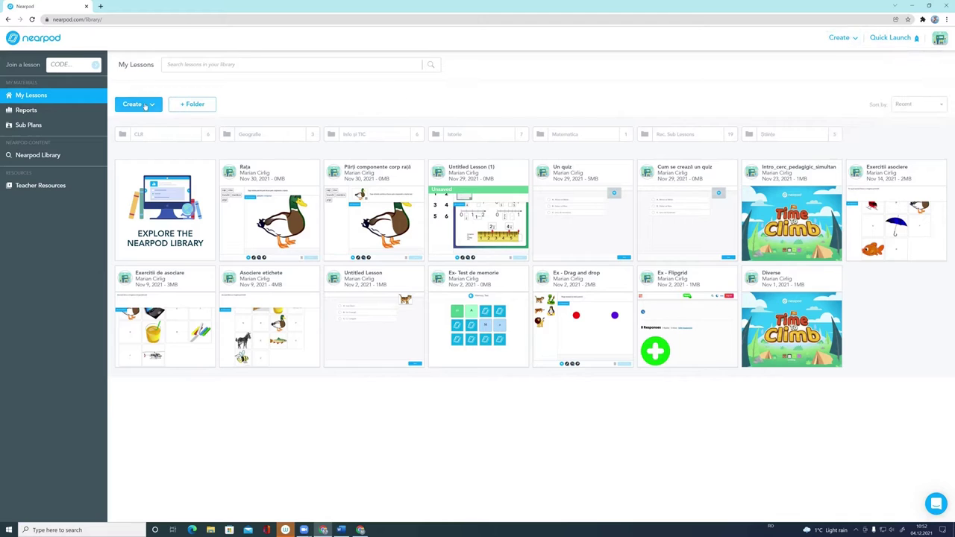
pyautogui.click(145, 106)
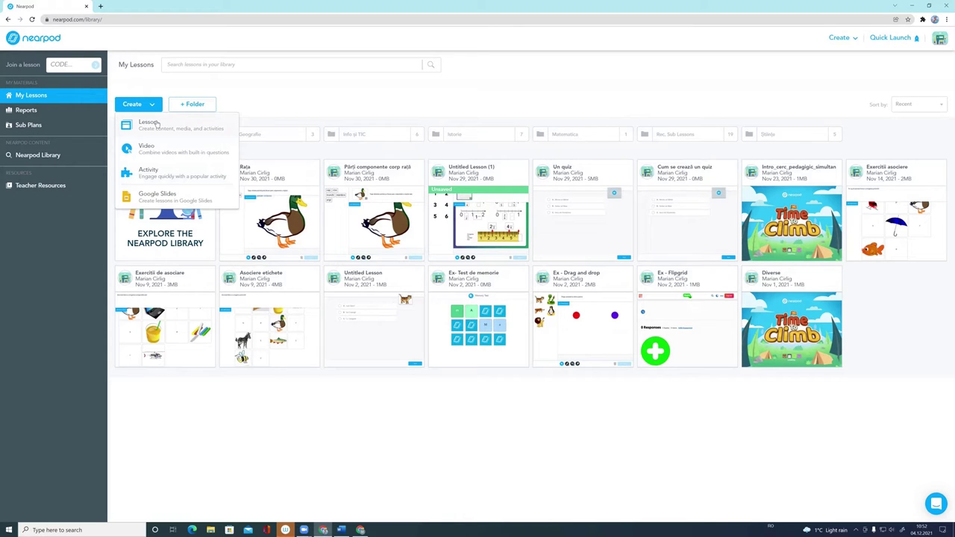
pyautogui.click(160, 171)
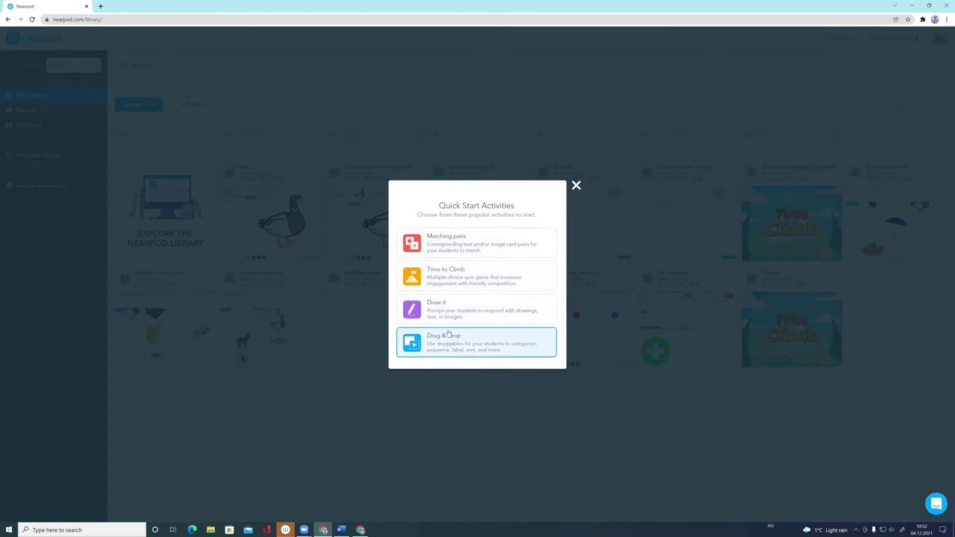
pyautogui.click(577, 186)
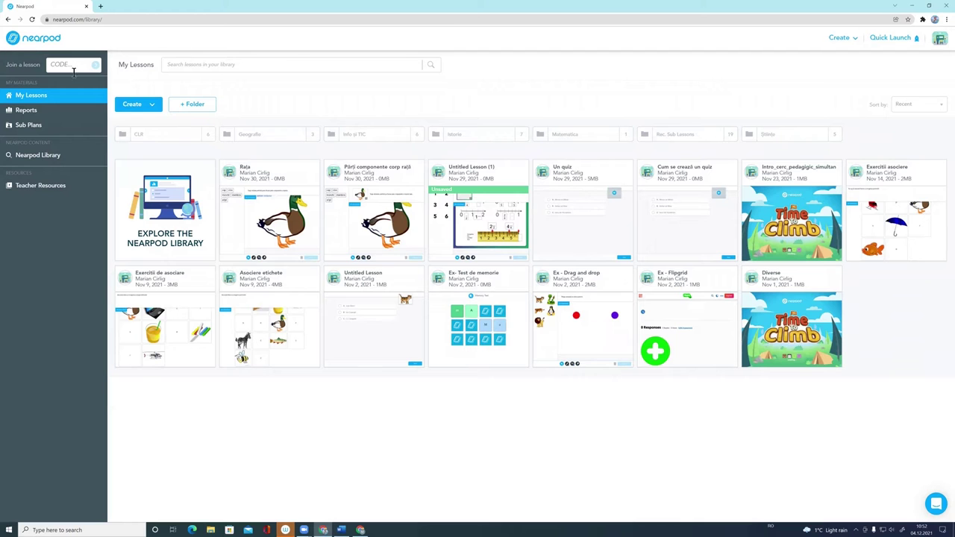
# - Create a new lesson and title it "Tablă colaborativă"
pyautogui.click(137, 104)
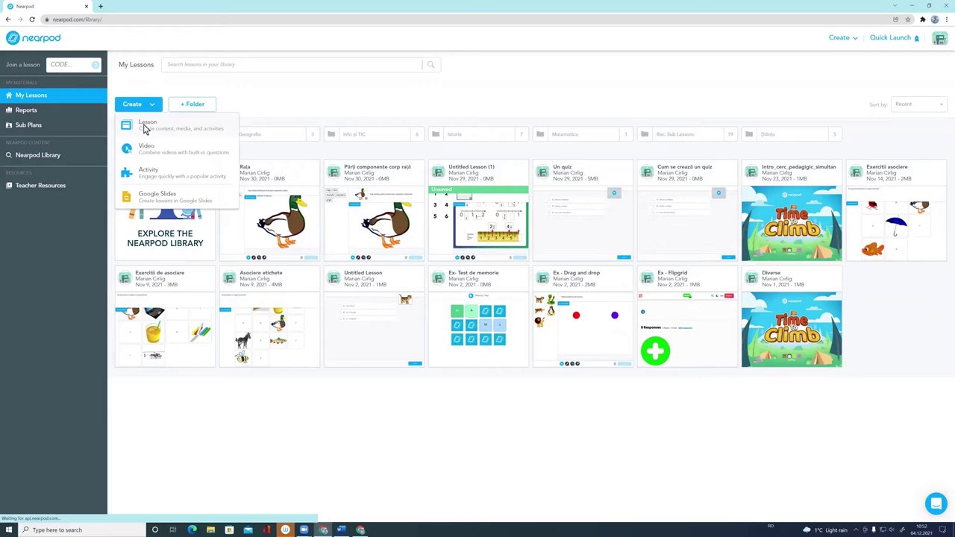
pyautogui.click(145, 127)
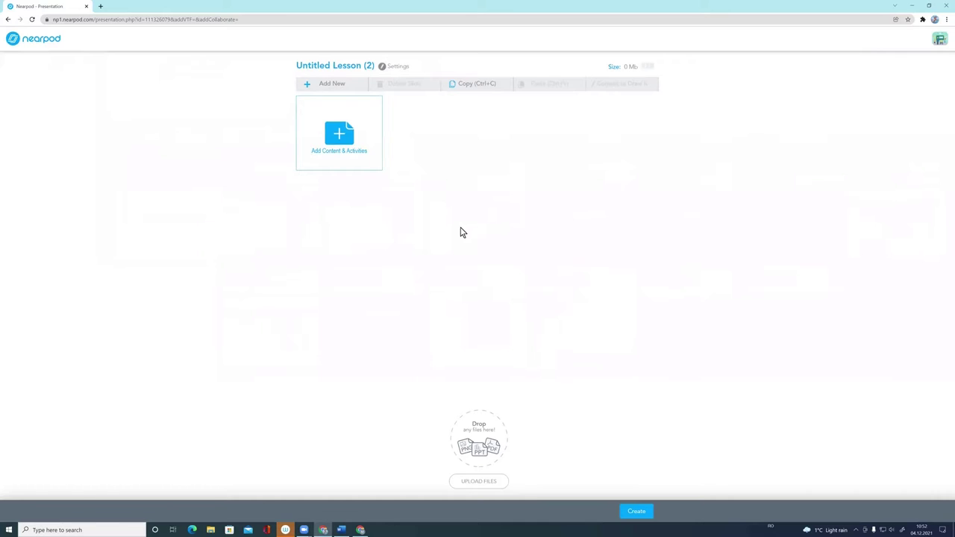
pyautogui.click(323, 64)
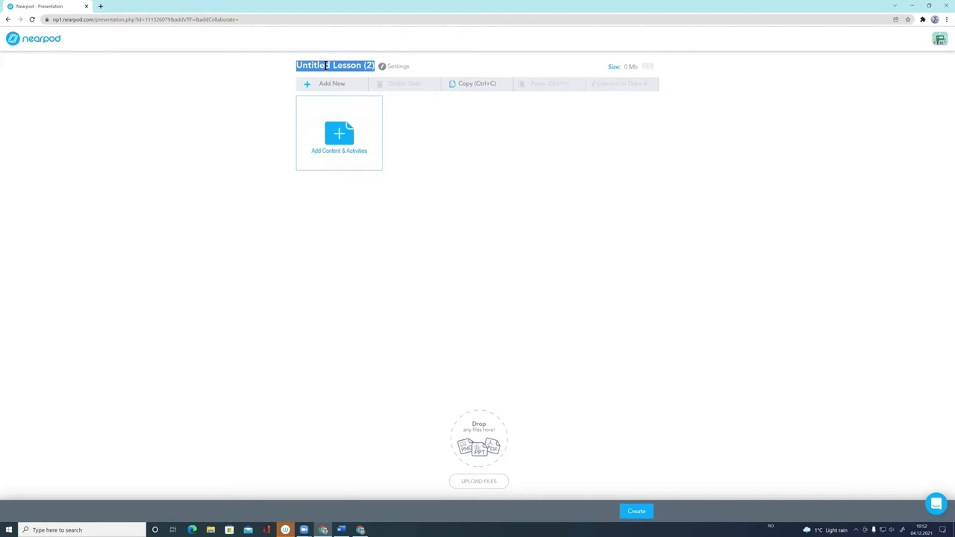
pyautogui.write('Tablă colaborativ')
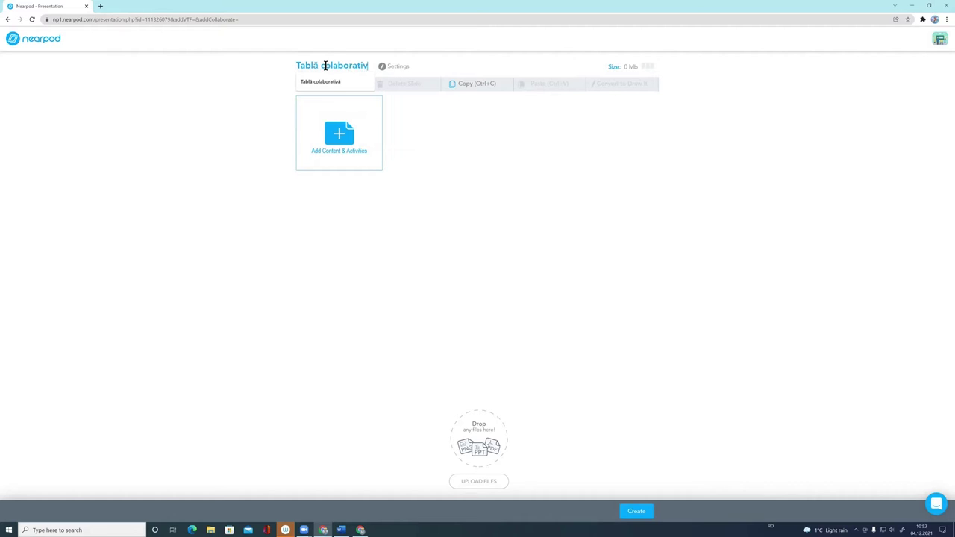
pyautogui.write('ă')
pyautogui.click(526, 213)
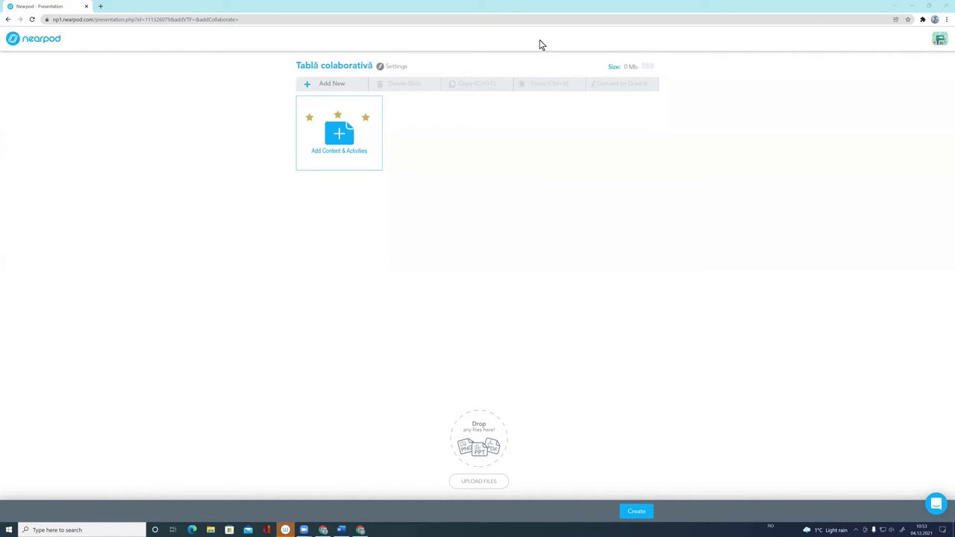
# - Examine the content and activity types that can be added to the lesson
pyautogui.click(339, 140)
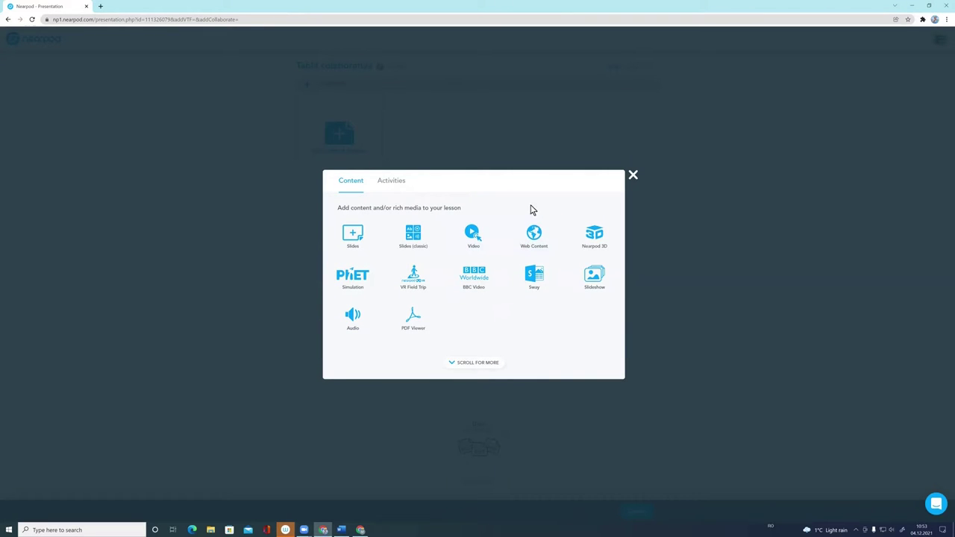
pyautogui.scroll(-3, 533, 235)
pyautogui.scroll(2, 420, 224)
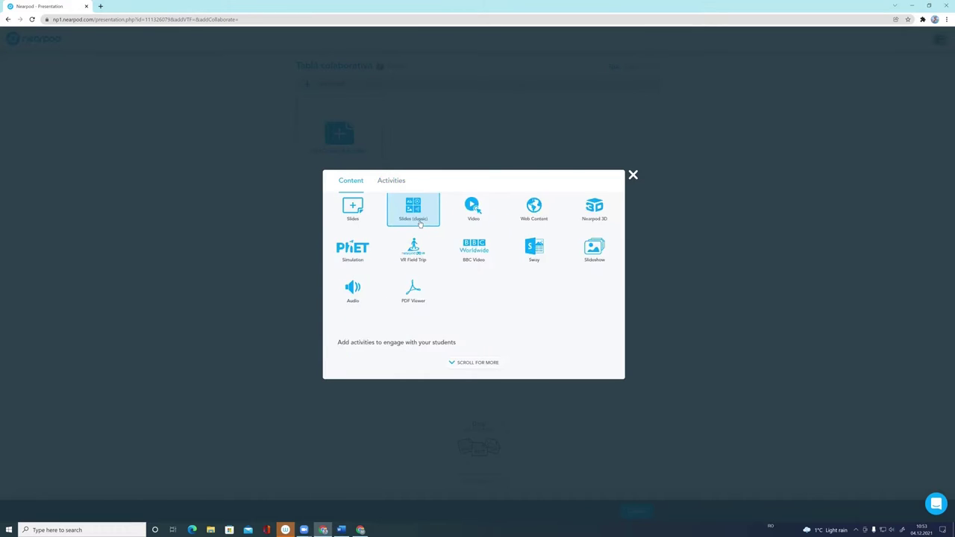
pyautogui.scroll(-3, 531, 235)
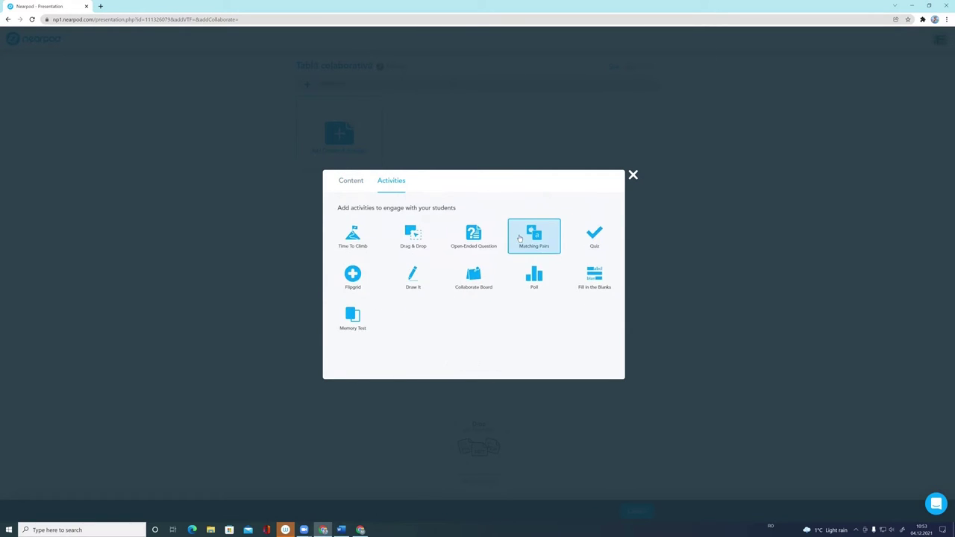
pyautogui.scroll(3, 520, 241)
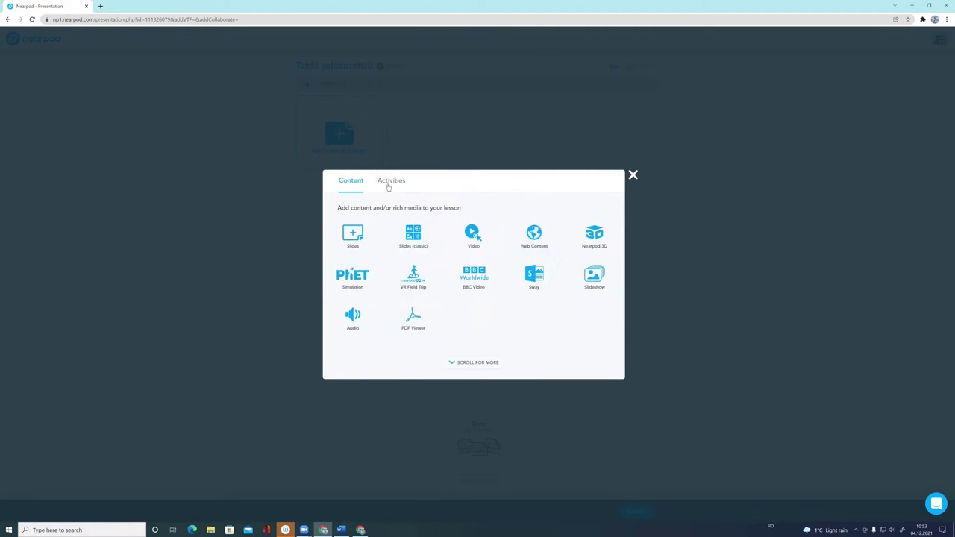
pyautogui.scroll(-3, 347, 182)
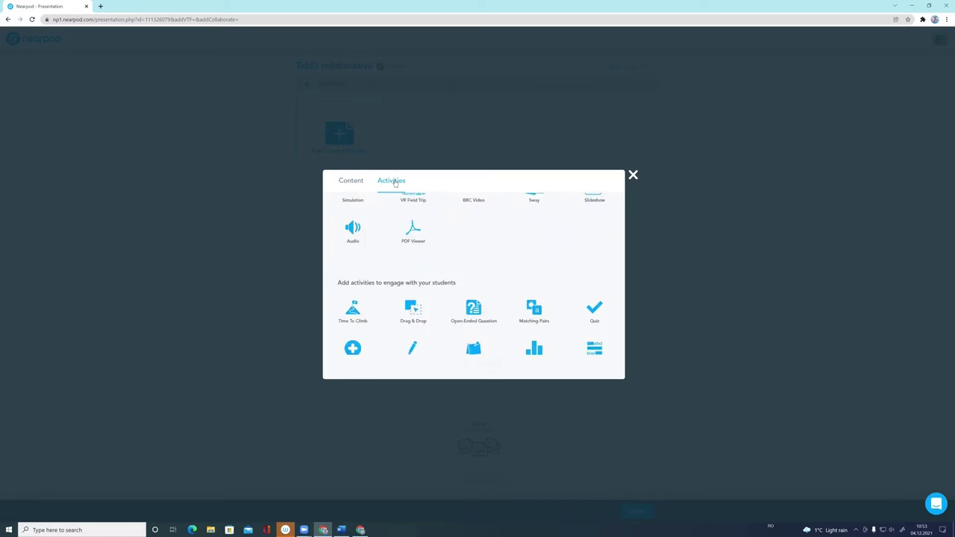
pyautogui.scroll(1, 347, 182)
pyautogui.click(347, 182)
pyautogui.click(390, 181)
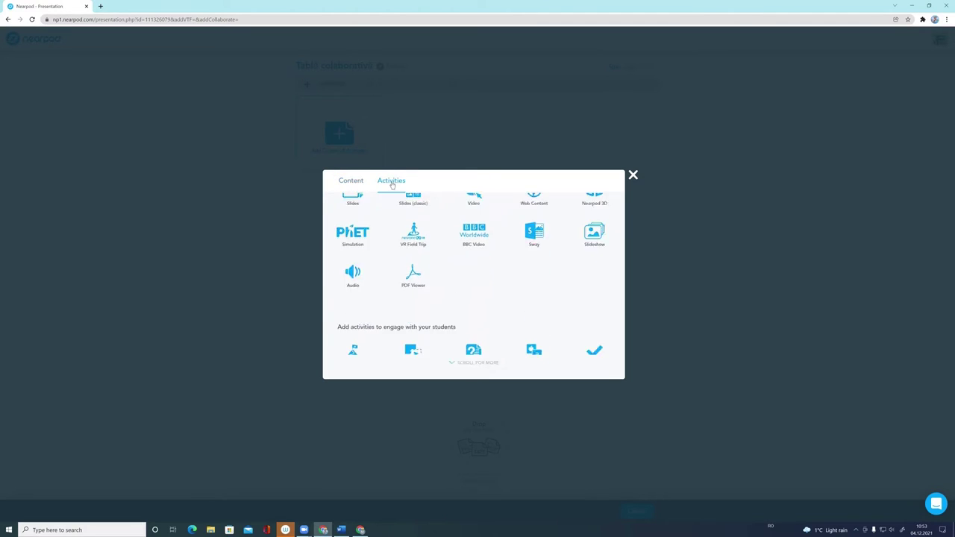
pyautogui.click(355, 184)
pyautogui.click(390, 182)
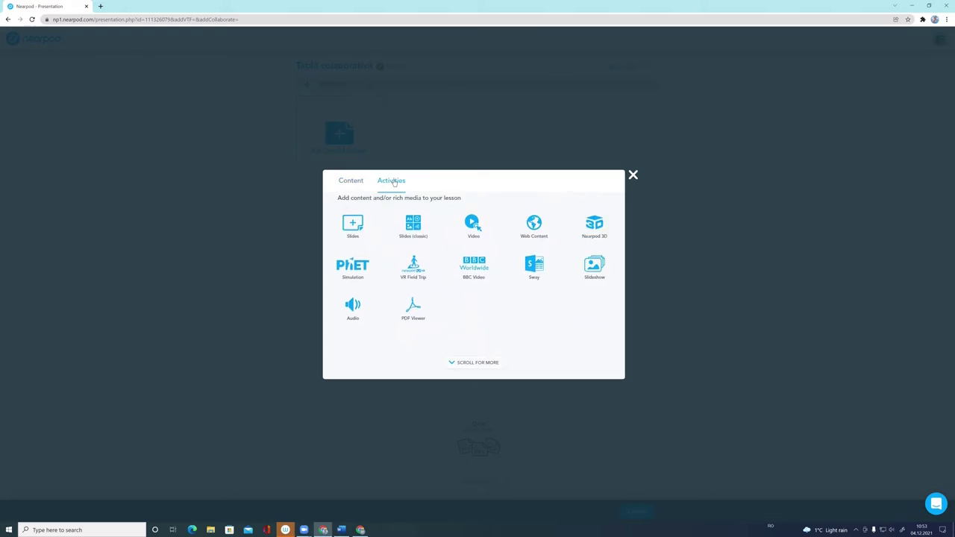
pyautogui.click(346, 182)
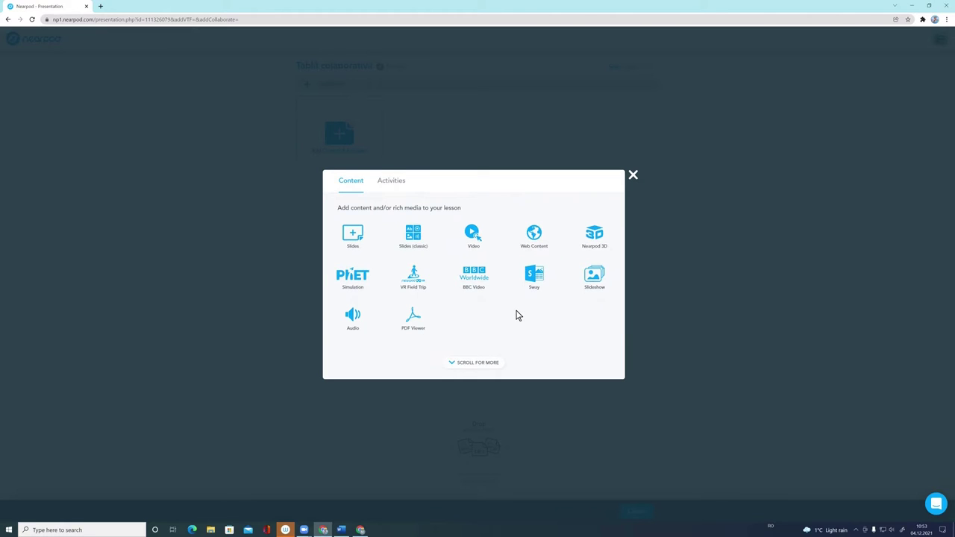
# - Add a Collaborate Board activity to the lesson
pyautogui.click(398, 184)
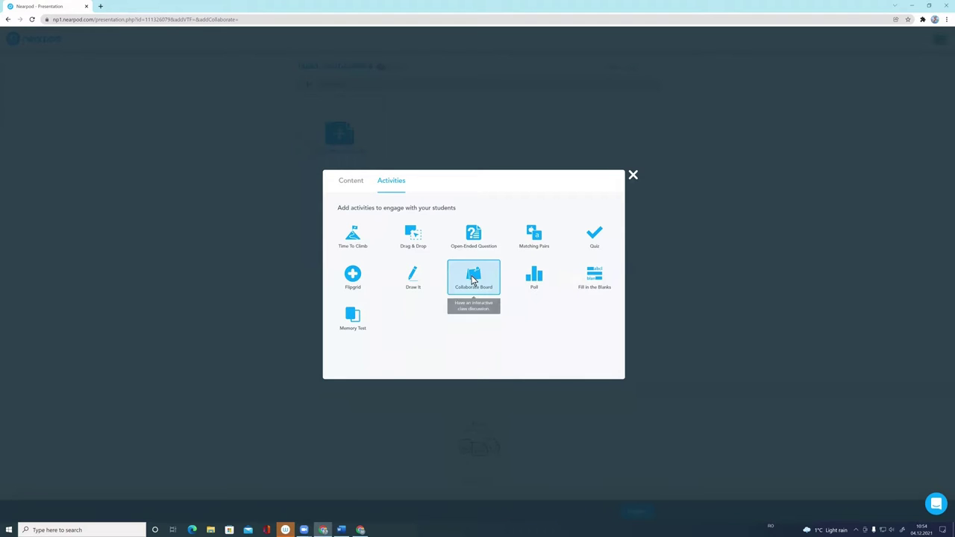
pyautogui.click(472, 277)
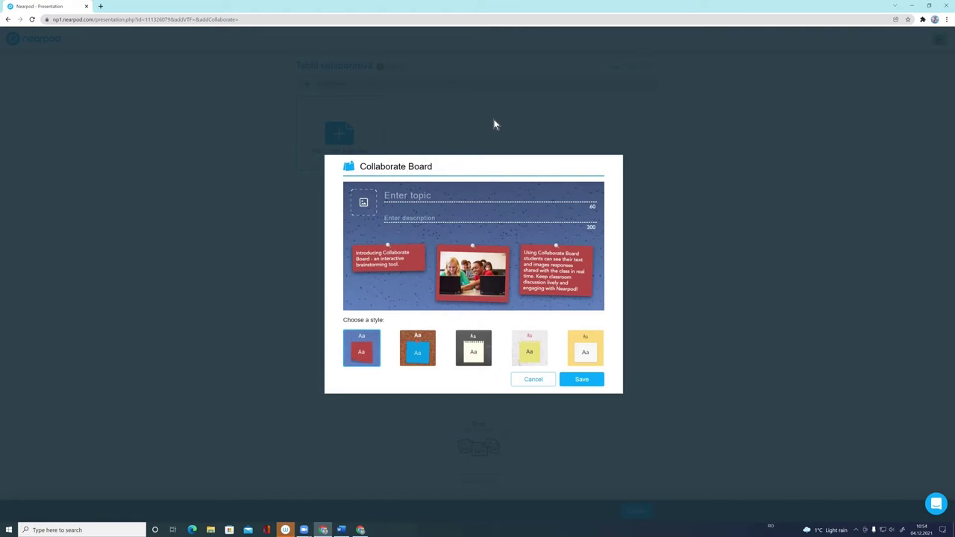
pyautogui.click(414, 194)
# - Try out the available board styles, ending on the blue board with red notes
pyautogui.click(411, 354)
pyautogui.click(483, 358)
pyautogui.click(529, 356)
pyautogui.click(585, 354)
pyautogui.click(529, 352)
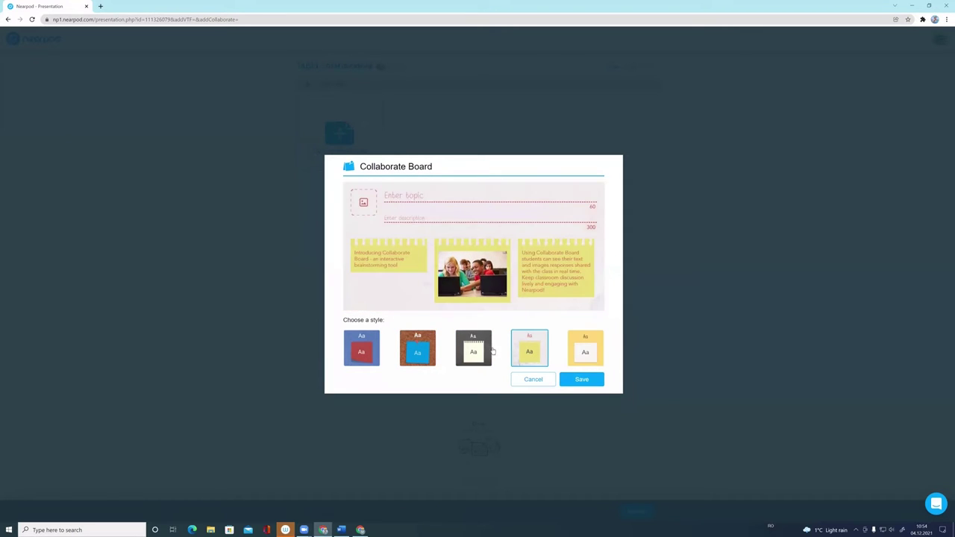
pyautogui.click(485, 355)
pyautogui.click(421, 355)
pyautogui.click(366, 352)
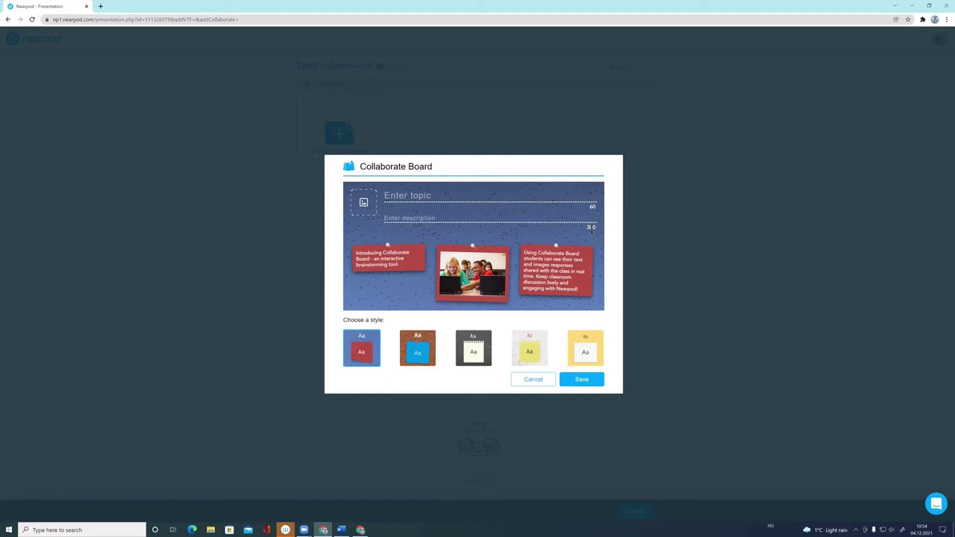
# - Enter the topic "Animale salbatice" and the description "Scrie numele a trei animale sălbatice și încarcă o imagine cu unul dintre ele."
pyautogui.click(418, 193)
pyautogui.write('Animale salbatice')
pyautogui.click(409, 217)
pyautogui.write('Sc')
pyautogui.write('umele a trei animale sălbatice')
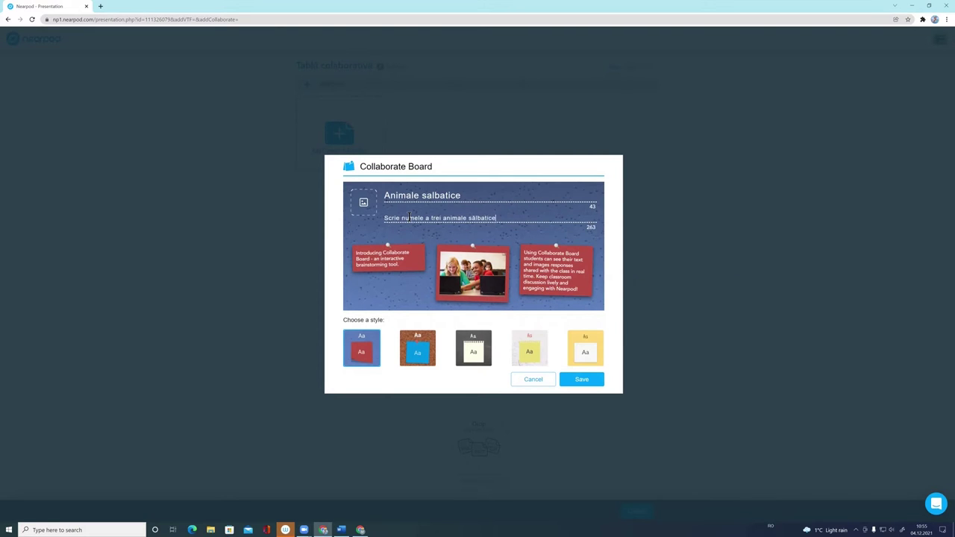
pyautogui.write(' și Încarcă o imagine cu unul dintre ele.')
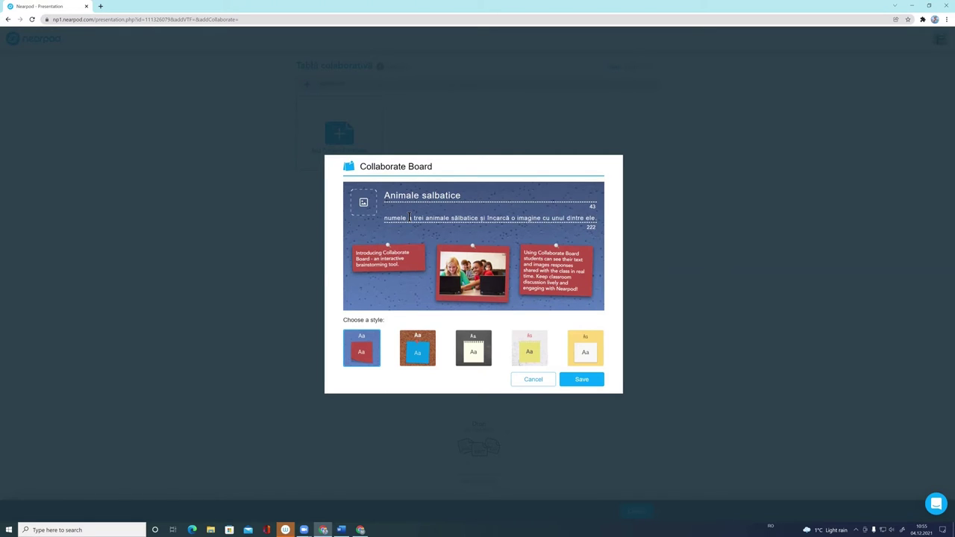
pyautogui.click(671, 290)
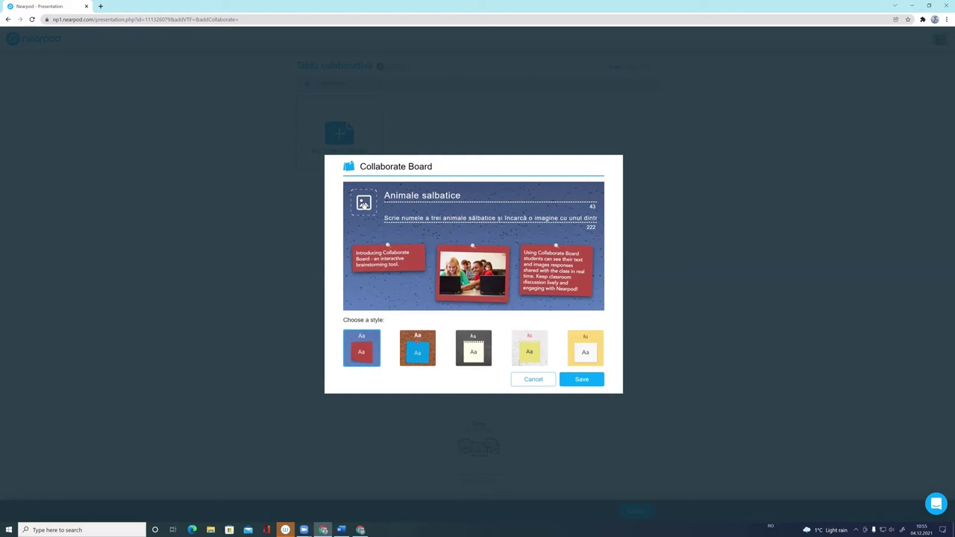
# - Search the web for "arici" pictures to use as the board's topic image
pyautogui.click(363, 205)
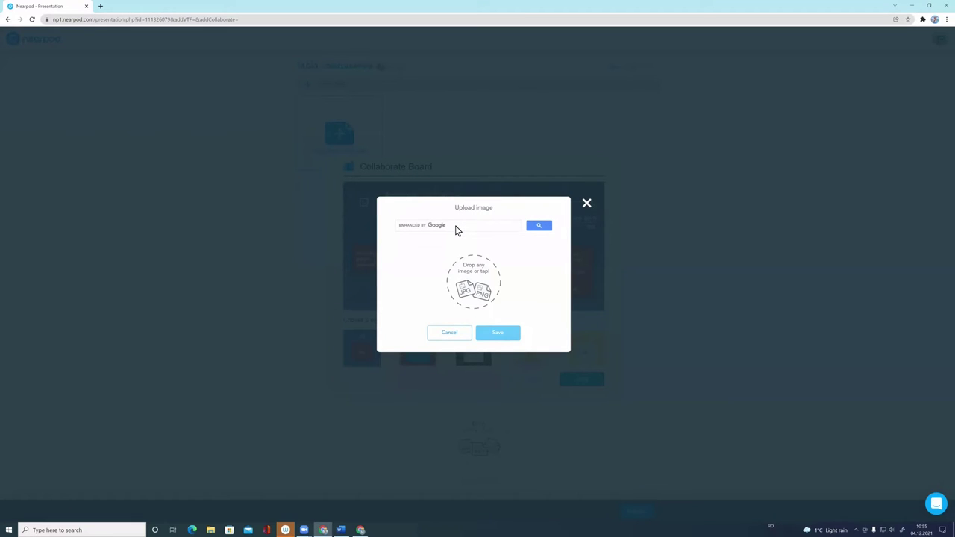
pyautogui.click(479, 282)
pyautogui.click(431, 224)
pyautogui.write('a')
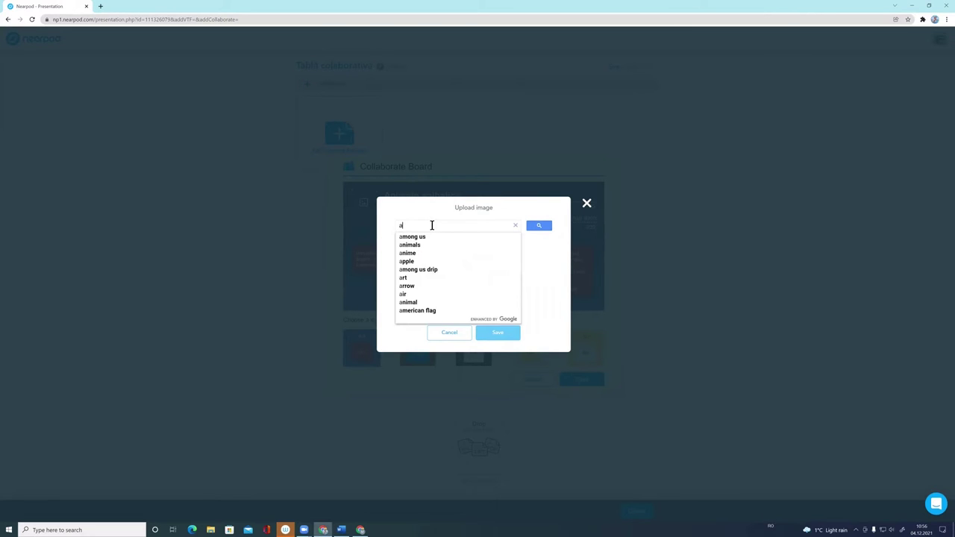
pyautogui.write('rici')
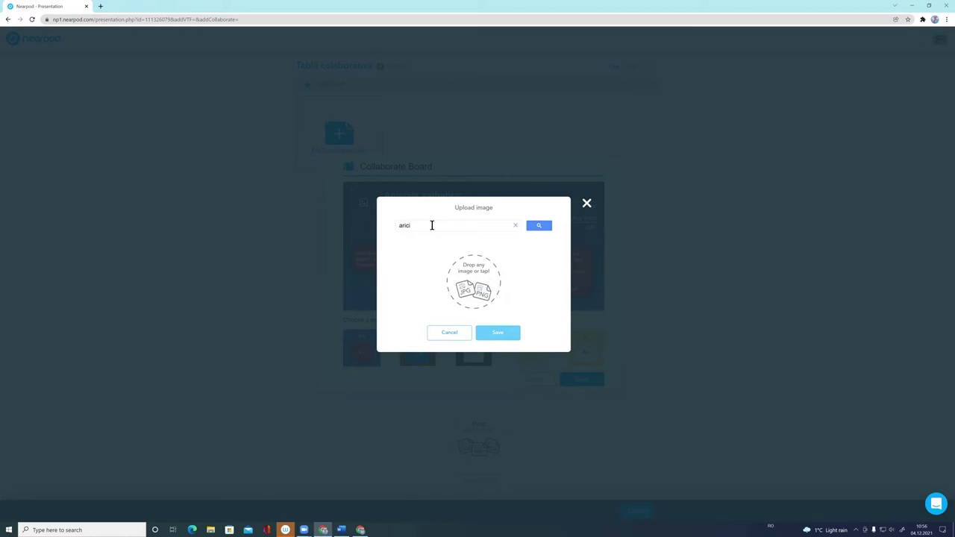
pyautogui.click(529, 226)
# - Choose the second hedgehog picture in the first row of results and save it as the board's image
pyautogui.scroll(-1, 492, 284)
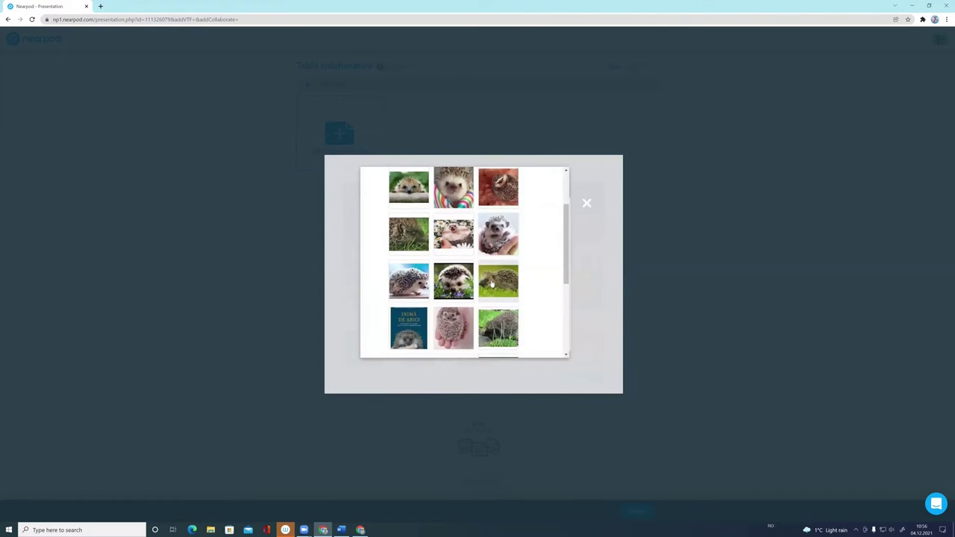
pyautogui.scroll(-3, 492, 282)
pyautogui.scroll(3, 491, 280)
pyautogui.click(410, 214)
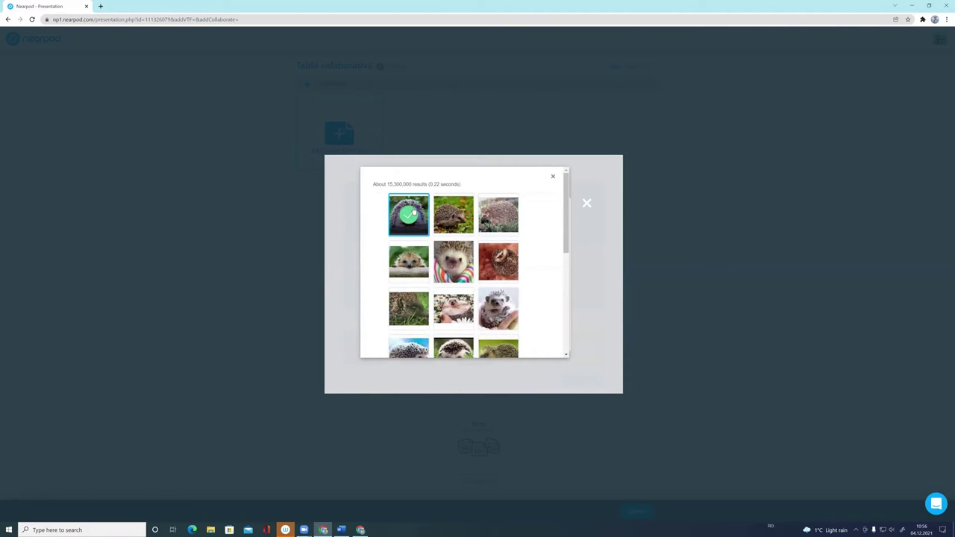
pyautogui.click(466, 220)
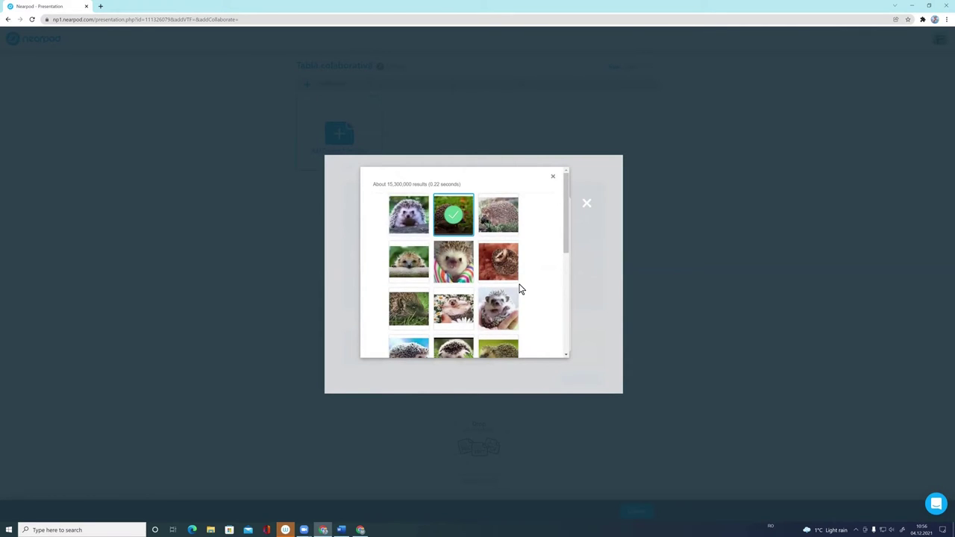
pyautogui.scroll(-5, 518, 285)
pyautogui.scroll(5, 523, 270)
pyautogui.scroll(-10, 523, 271)
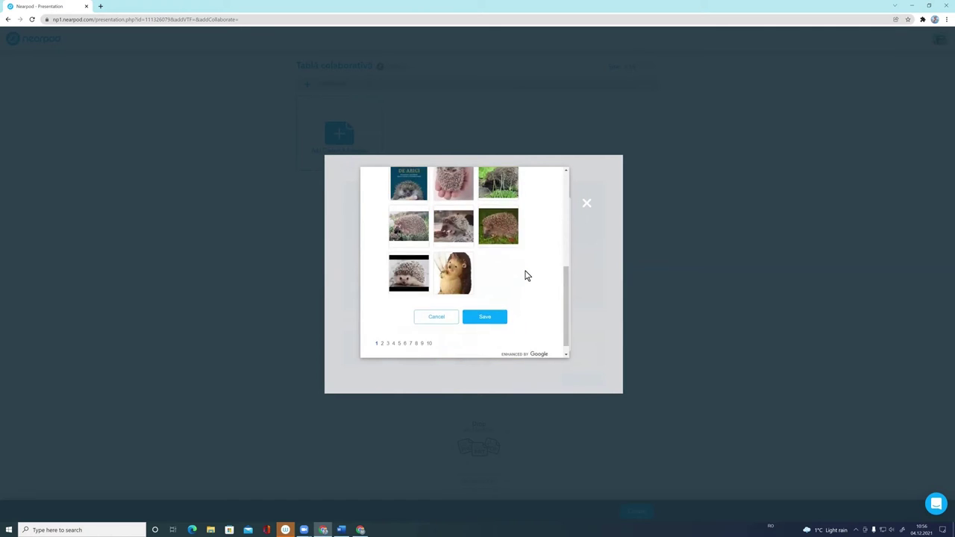
pyautogui.scroll(2, 492, 298)
pyautogui.scroll(3, 492, 298)
pyautogui.scroll(-8, 493, 287)
pyautogui.scroll(3, 492, 285)
pyautogui.scroll(-8, 494, 284)
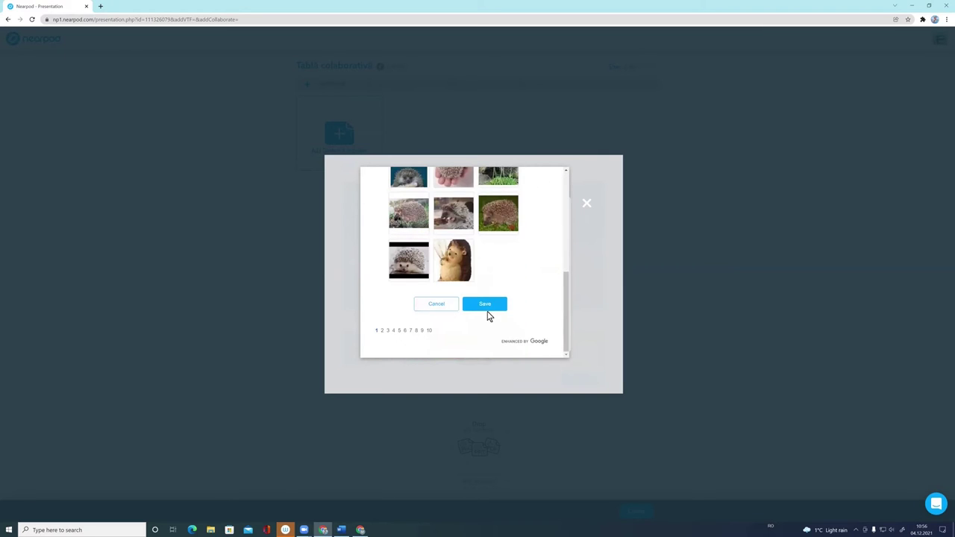
pyautogui.click(486, 304)
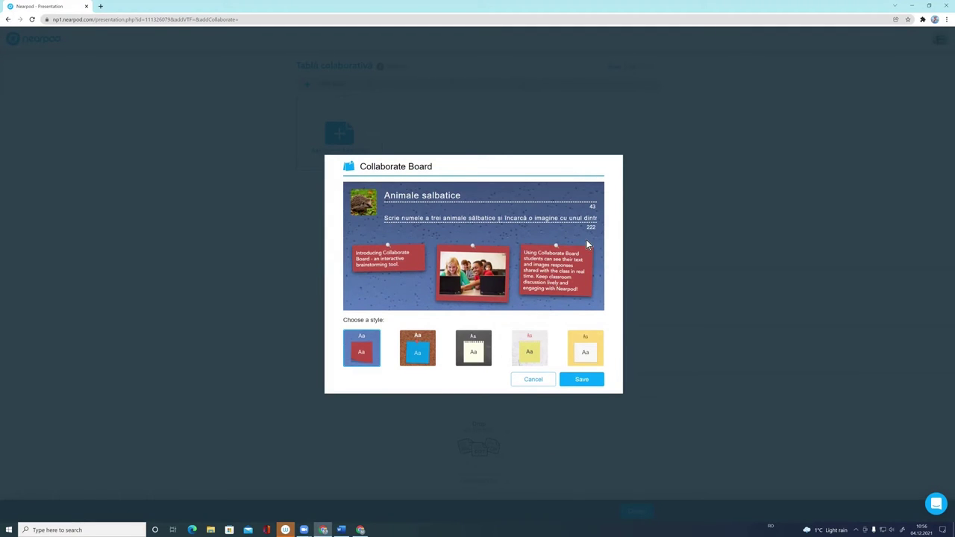
# - Save the Collaborate Board and open the student preview of the lesson
pyautogui.click(585, 381)
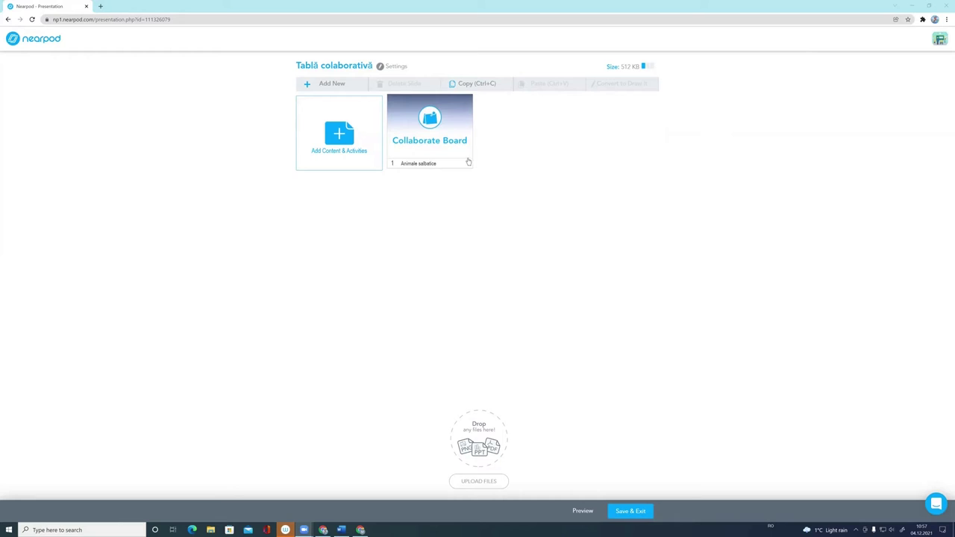
pyautogui.click(585, 513)
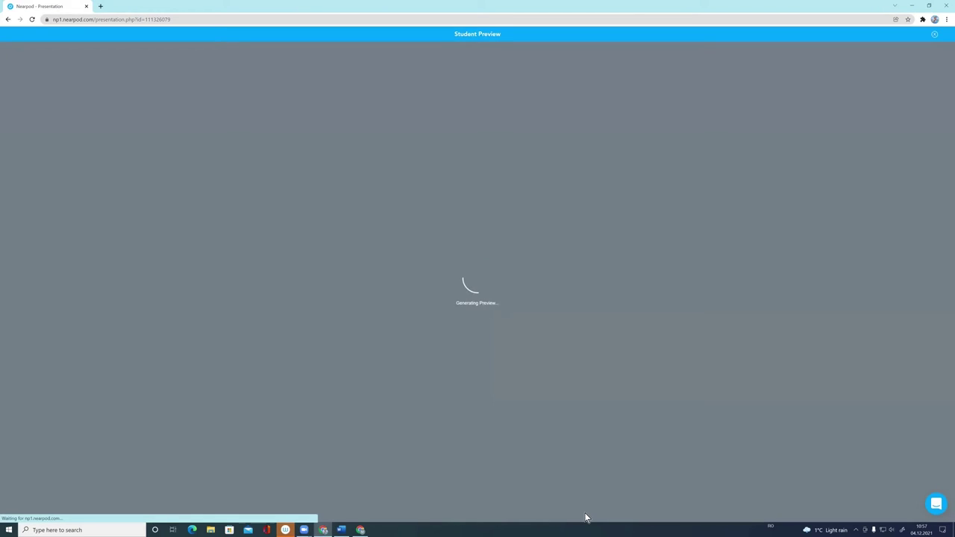